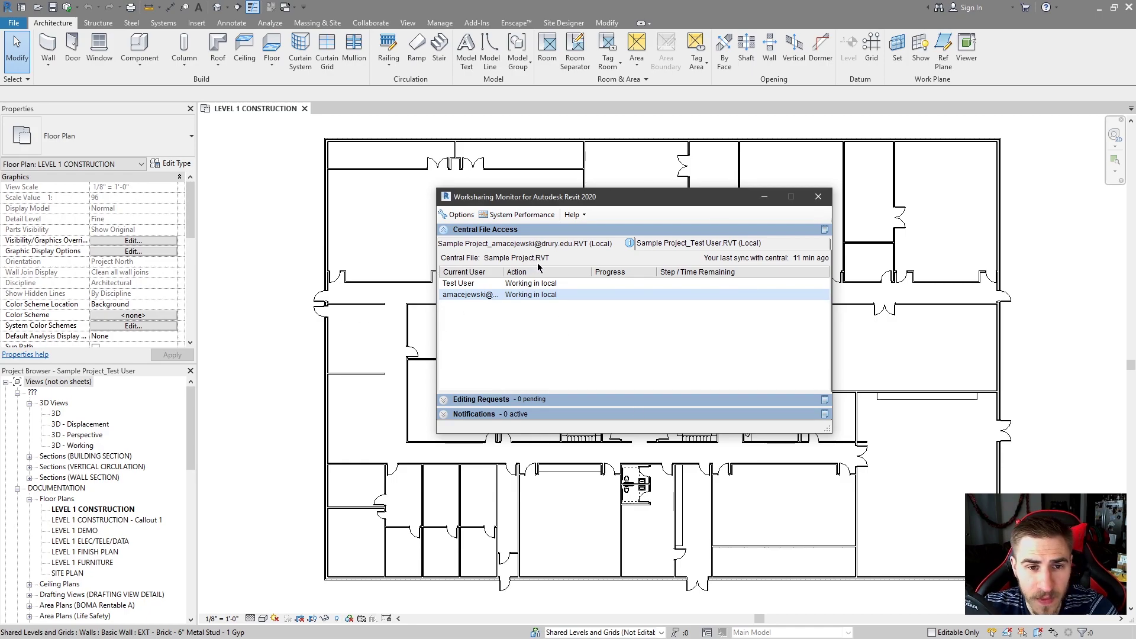
Step: Review the Worksharing Monitor options for general behaviour, central file access, editing requests and notifications, leaving the window kept on top of other applications
{"action": "left_click", "coordinate": [458, 214]}
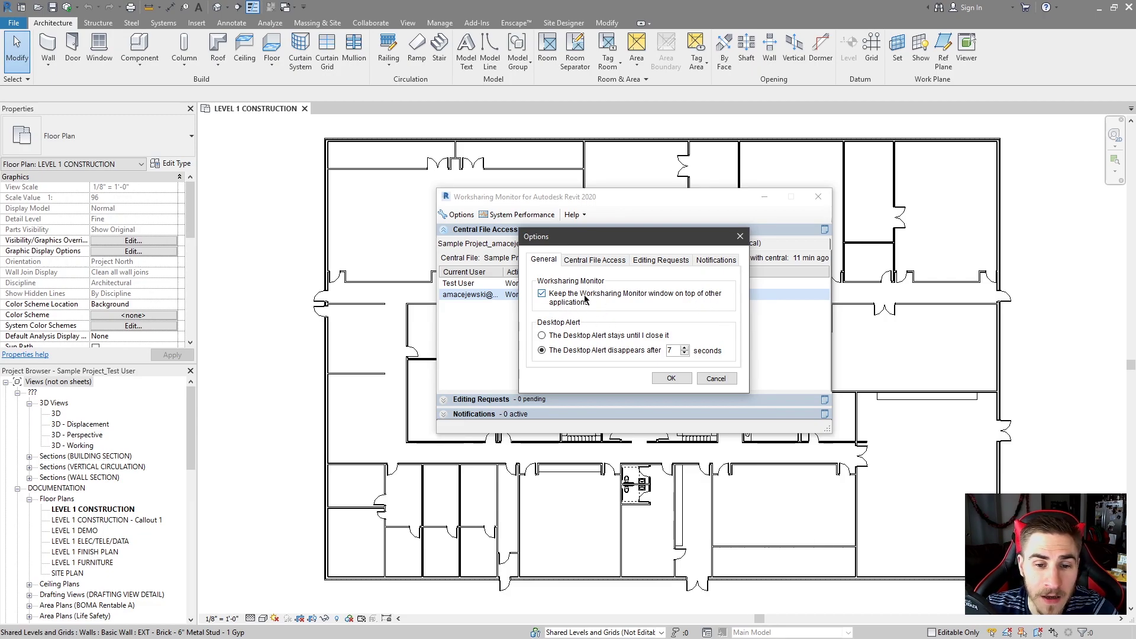
{"action": "left_click", "coordinate": [542, 294]}
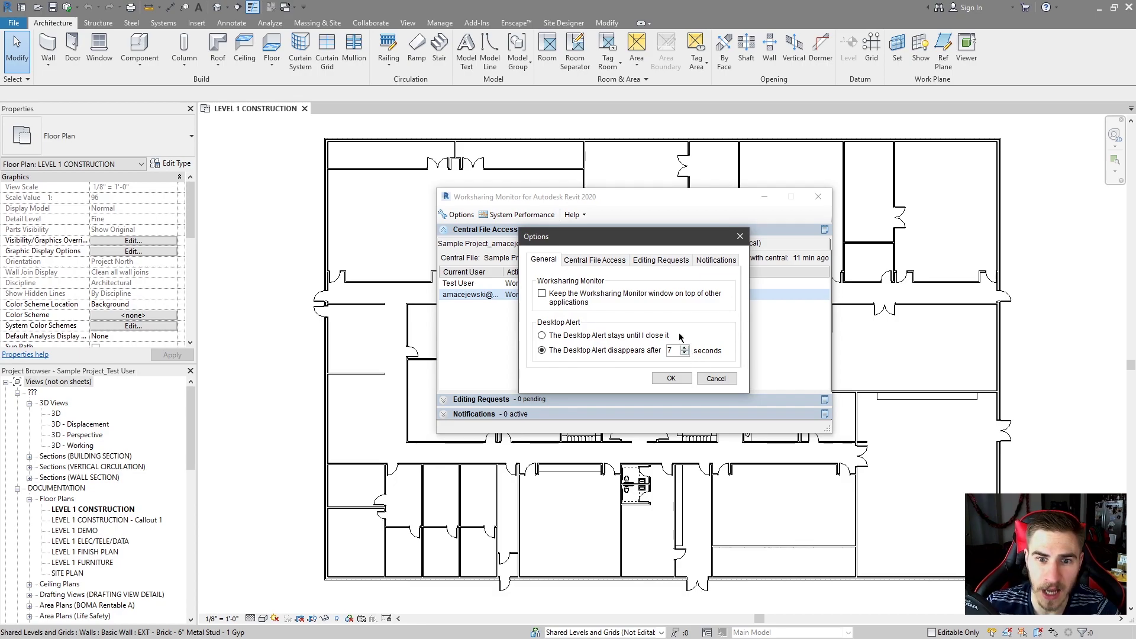
{"action": "left_click", "coordinate": [579, 299]}
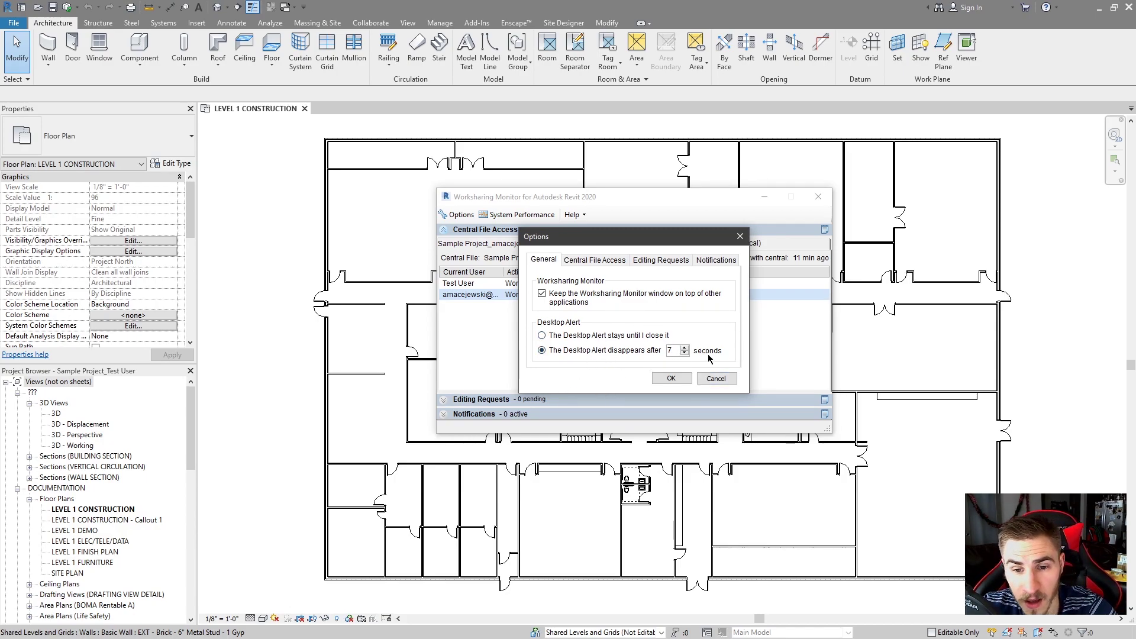
{"action": "left_click", "coordinate": [615, 263]}
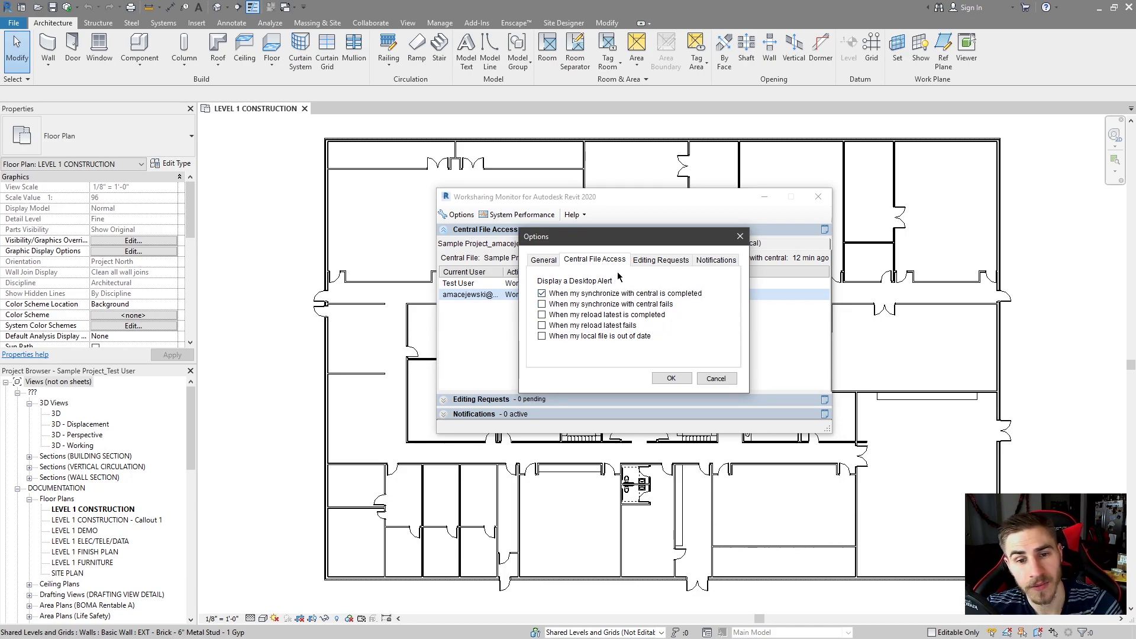
{"action": "left_click", "coordinate": [657, 260]}
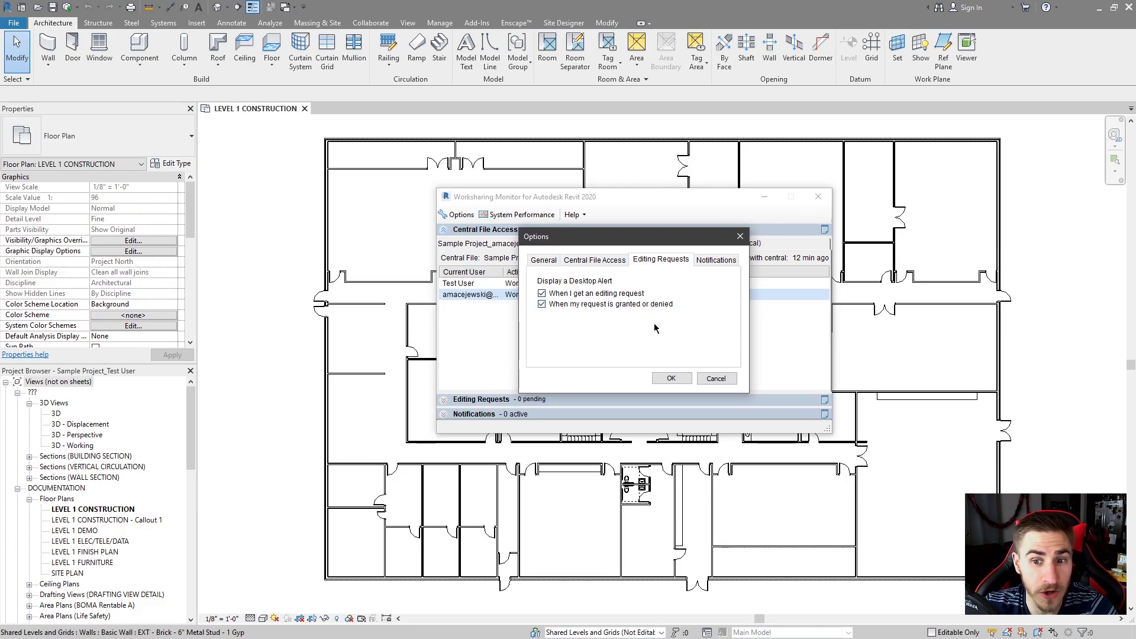
{"action": "left_click", "coordinate": [721, 264]}
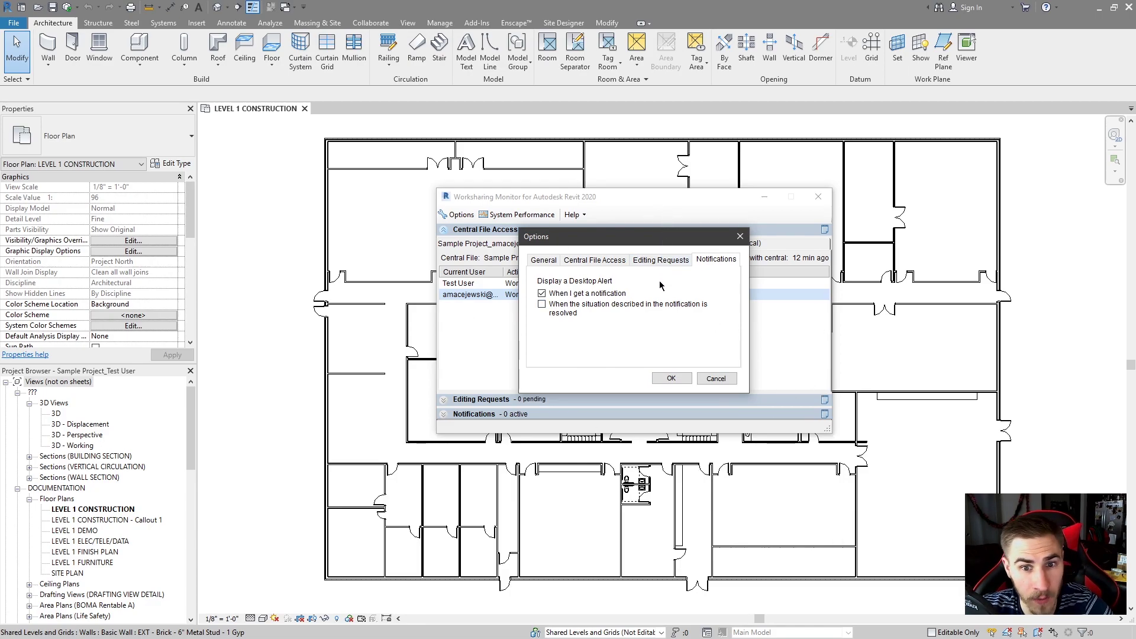
{"action": "left_click", "coordinate": [655, 377]}
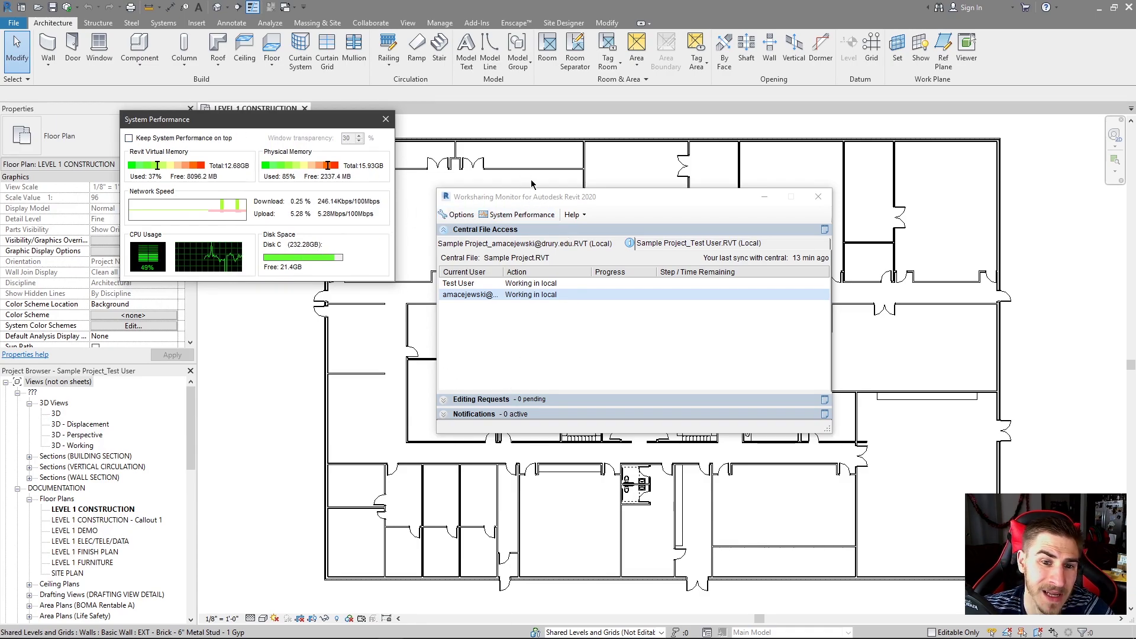
Step: Close the System Performance readout and look over the Worksharing Monitor's Help entries
{"action": "left_click", "coordinate": [385, 119]}
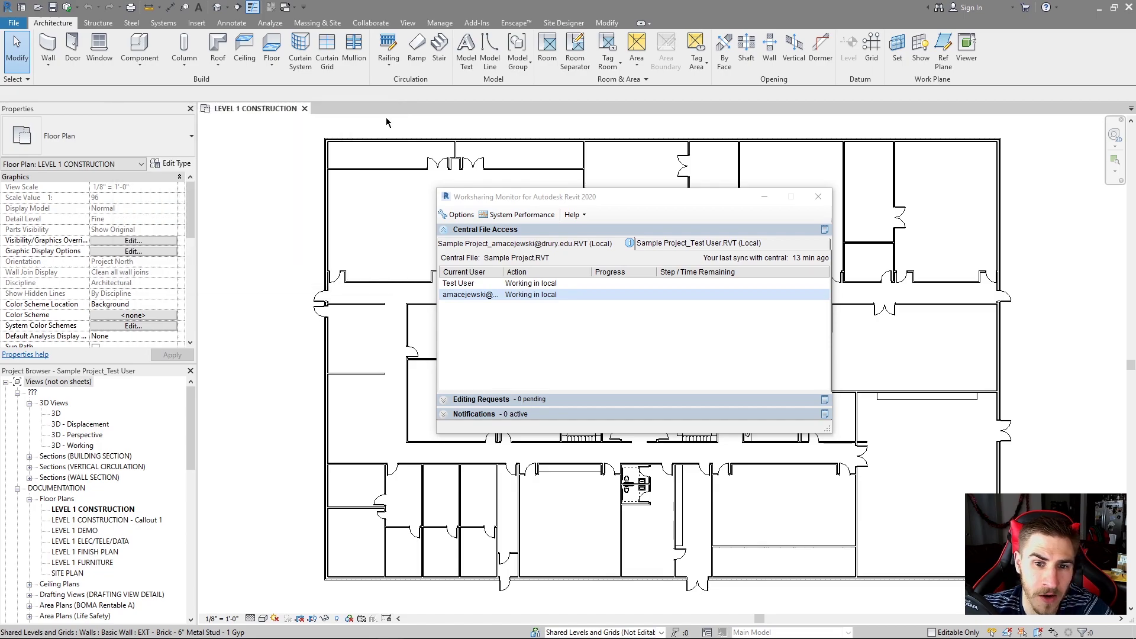
{"action": "left_click", "coordinate": [583, 216]}
{"action": "left_click", "coordinate": [649, 235]}
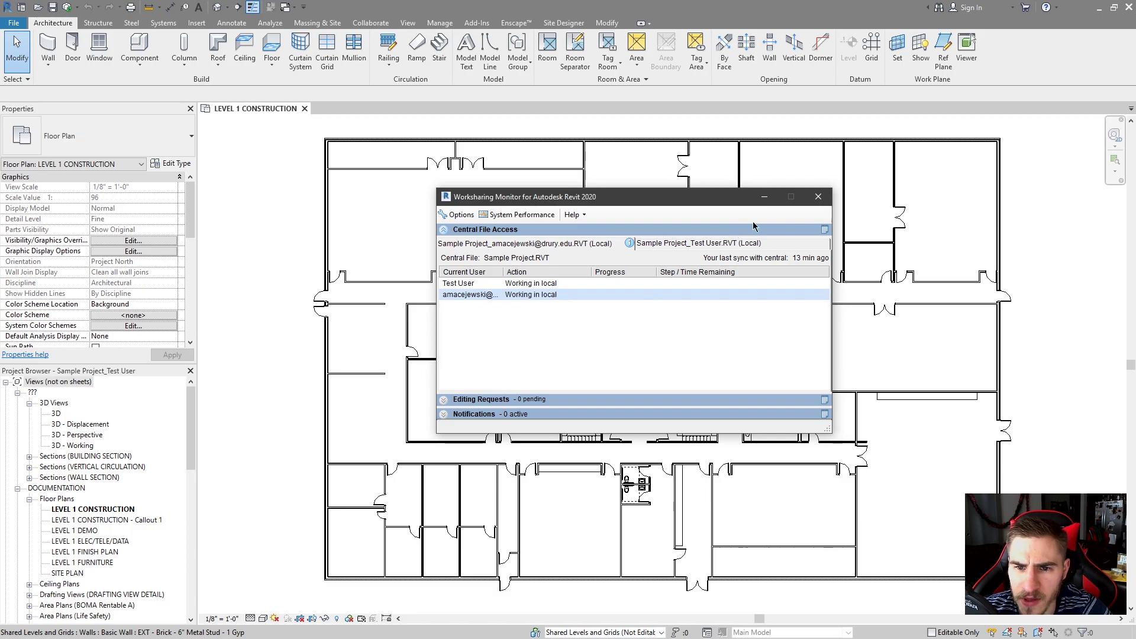
Step: Examine the central file access history of Sample Project.RVT for up to 5 days, including the available day ranges
{"action": "left_click", "coordinate": [825, 230]}
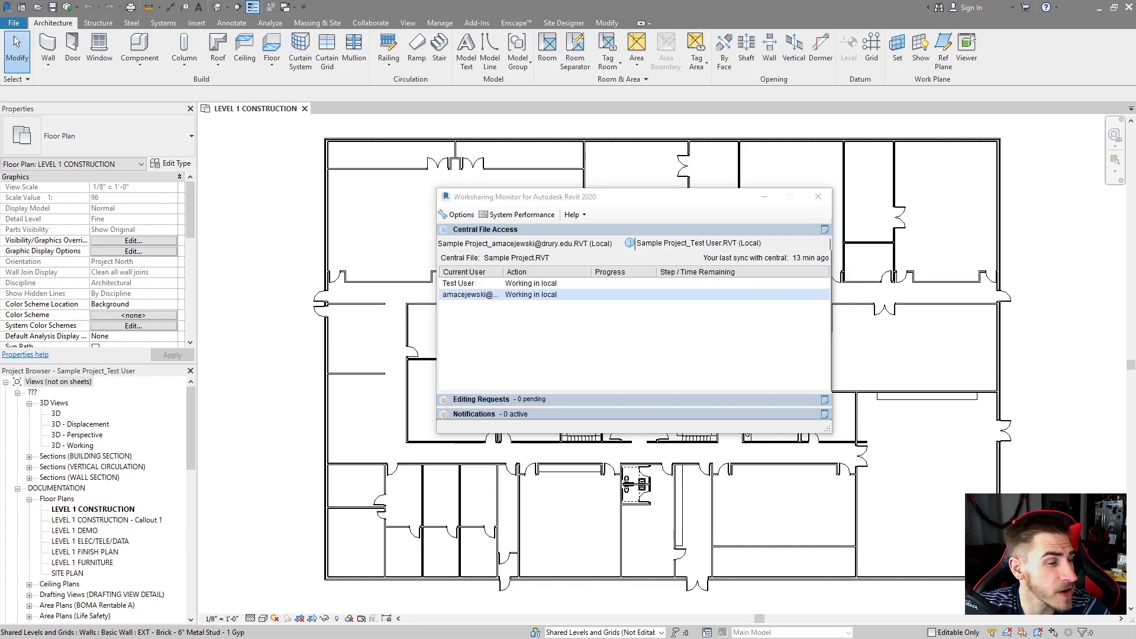
{"action": "left_click_drag", "start_coordinate": [228, 148], "coordinate": [194, 141]}
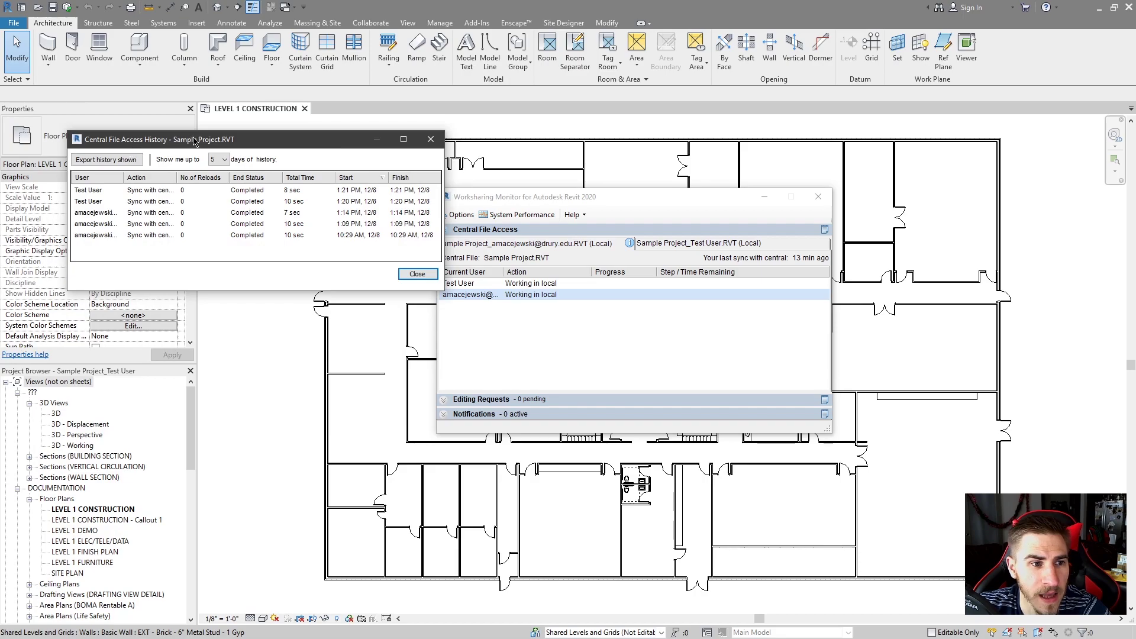
{"action": "left_click", "coordinate": [224, 160]}
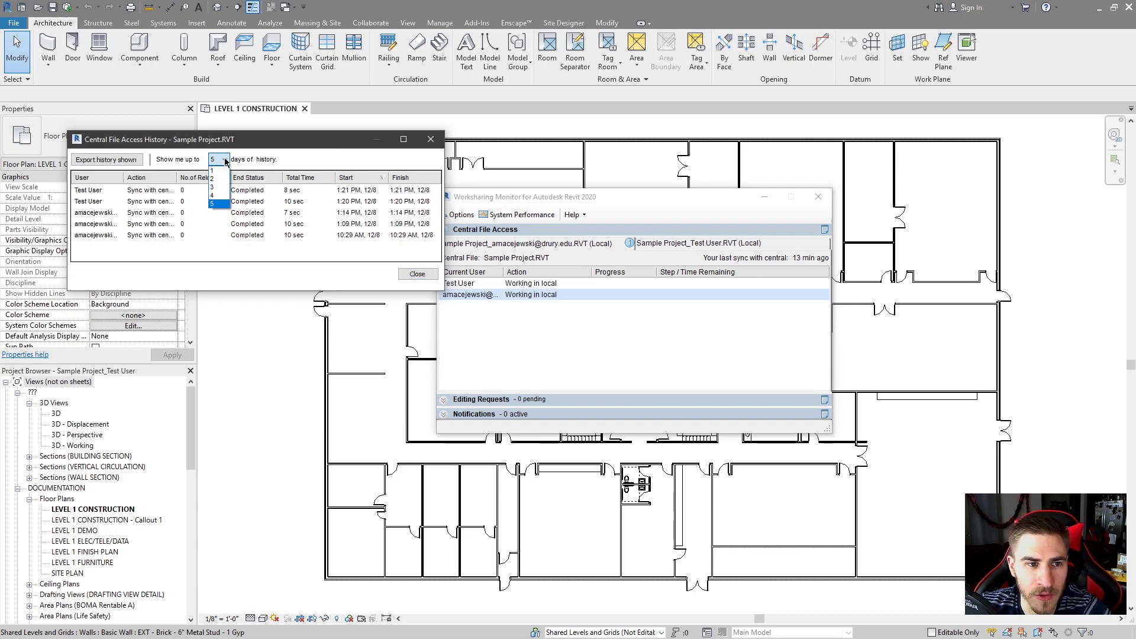
{"action": "left_click", "coordinate": [225, 204]}
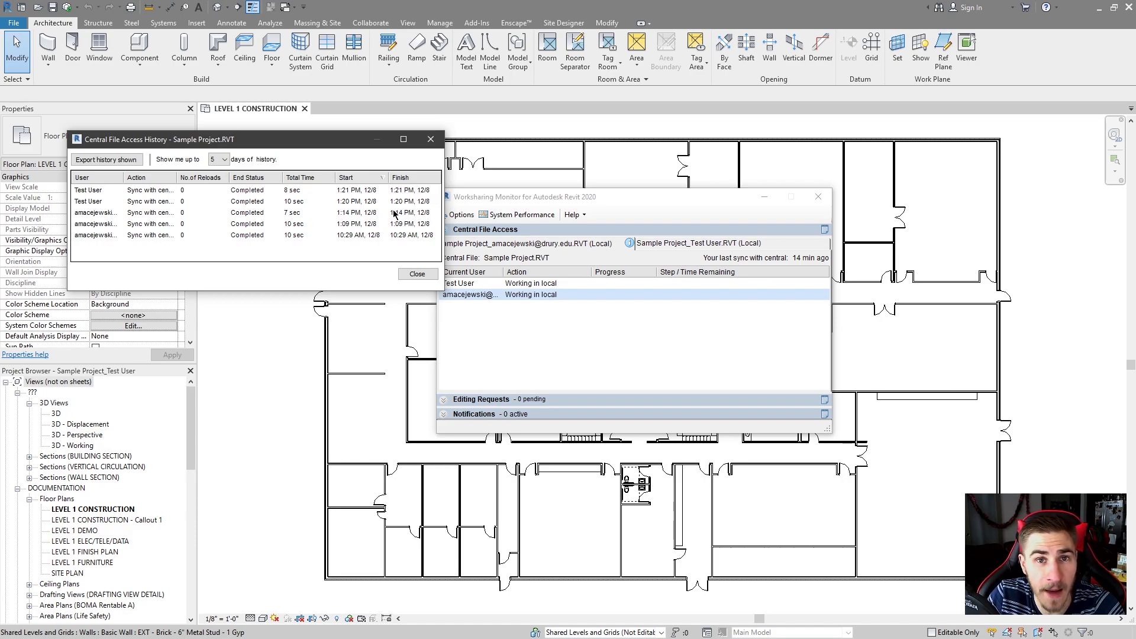
{"action": "left_click", "coordinate": [443, 142]}
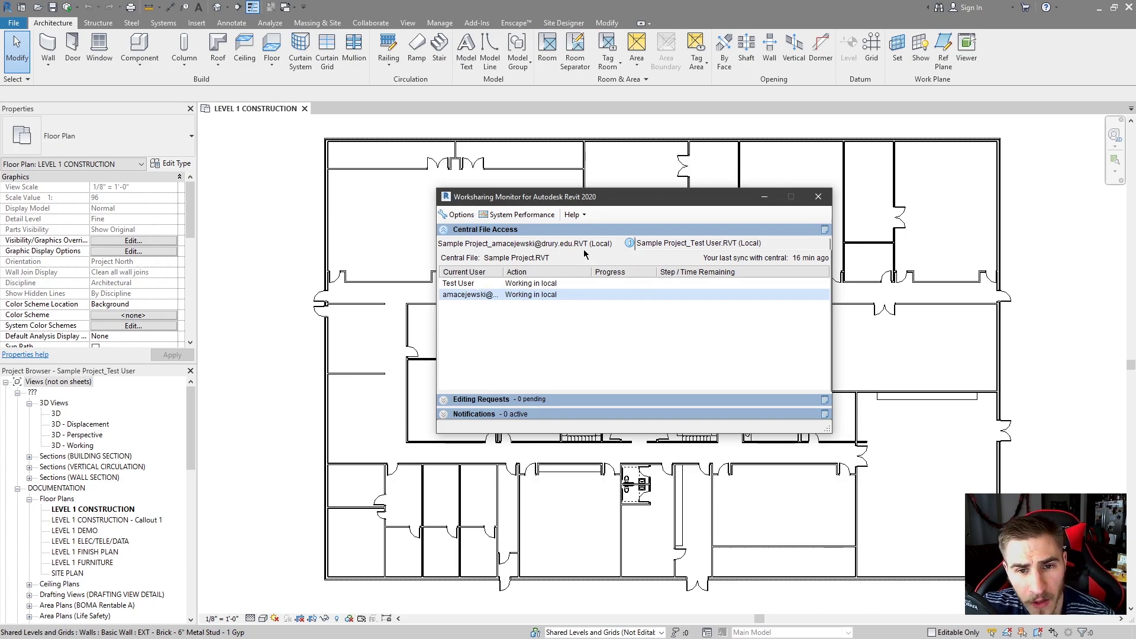
Step: Move the Worksharing Monitor aside and synchronize the Test User local model with central, saving the local file before and after
{"action": "left_click_drag", "start_coordinate": [568, 197], "coordinate": [713, 176]}
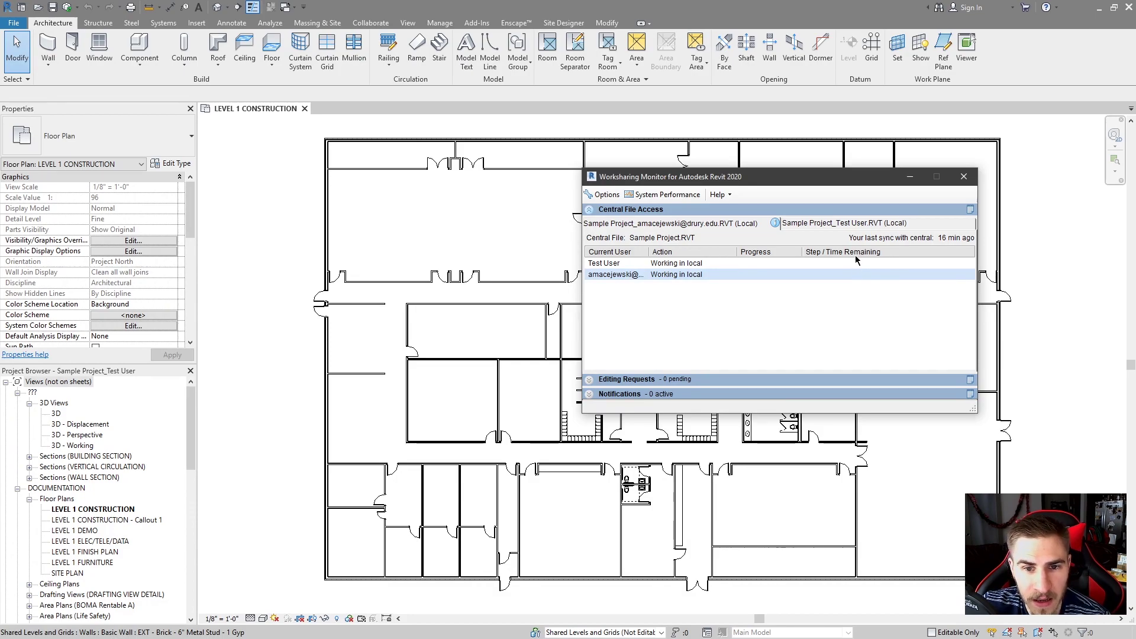
{"action": "left_click_drag", "start_coordinate": [763, 180], "coordinate": [840, 156]}
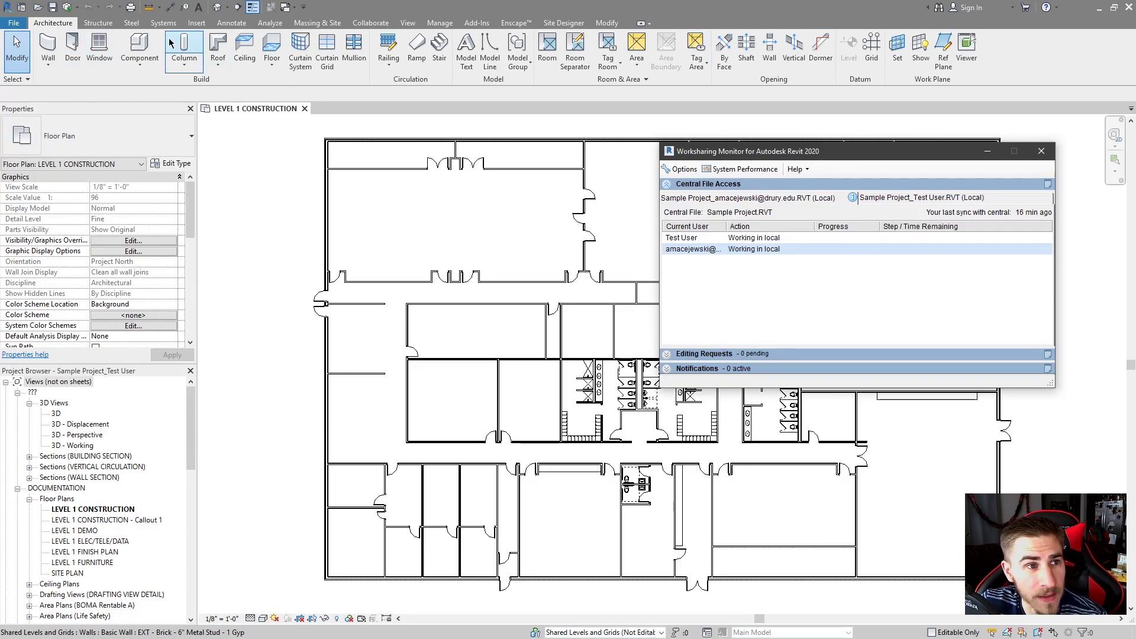
{"action": "left_click", "coordinate": [67, 7]}
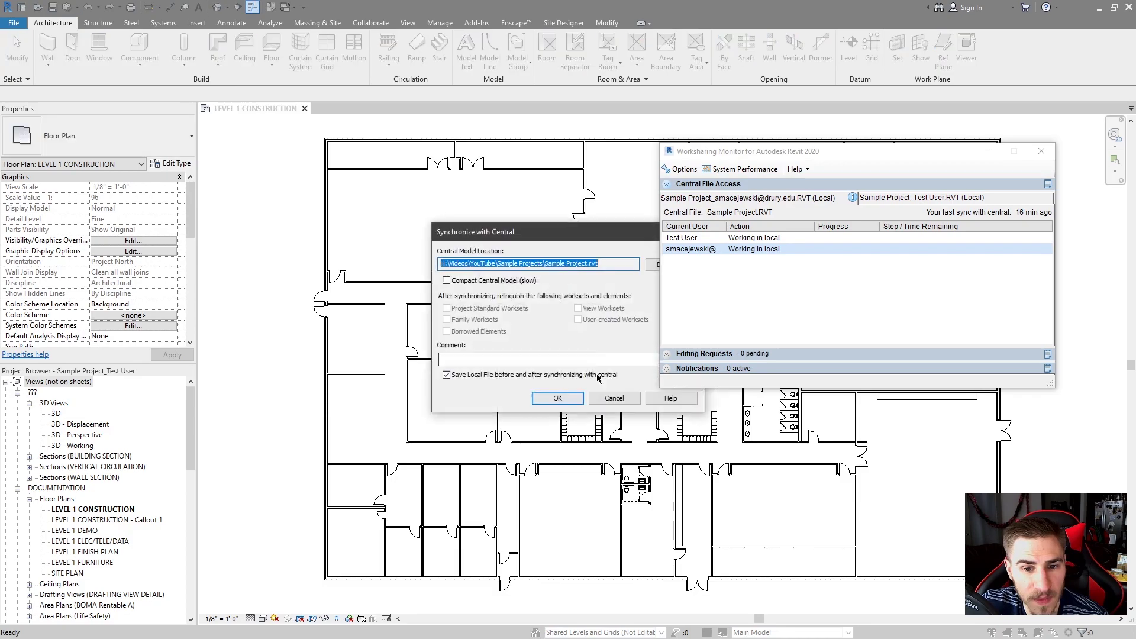
{"action": "left_click", "coordinate": [557, 401]}
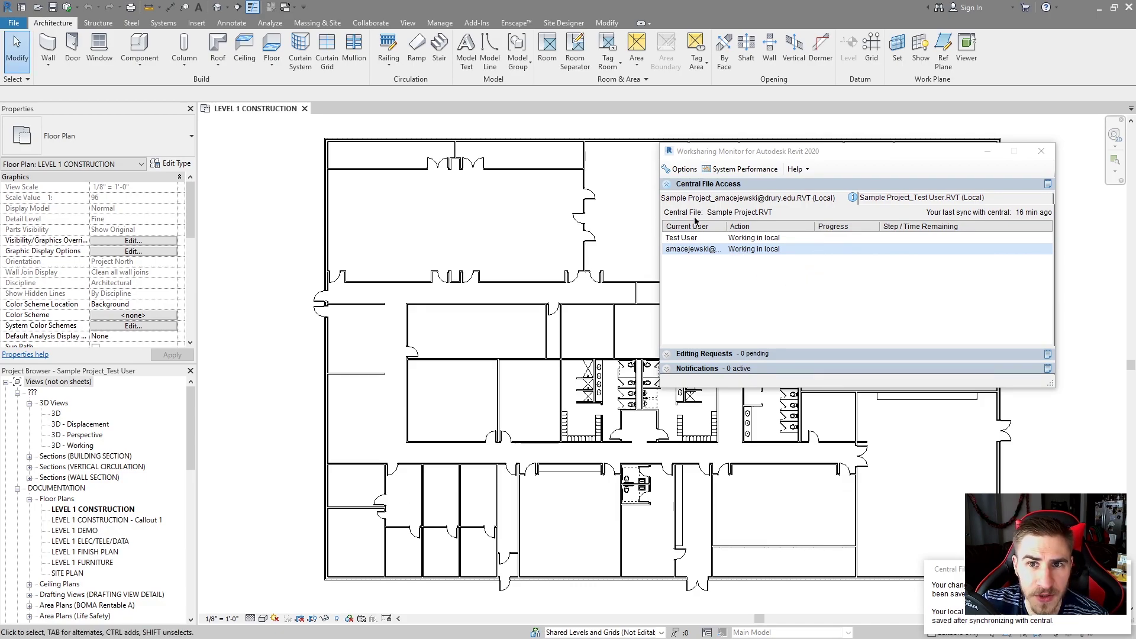
{"action": "left_click", "coordinate": [734, 255]}
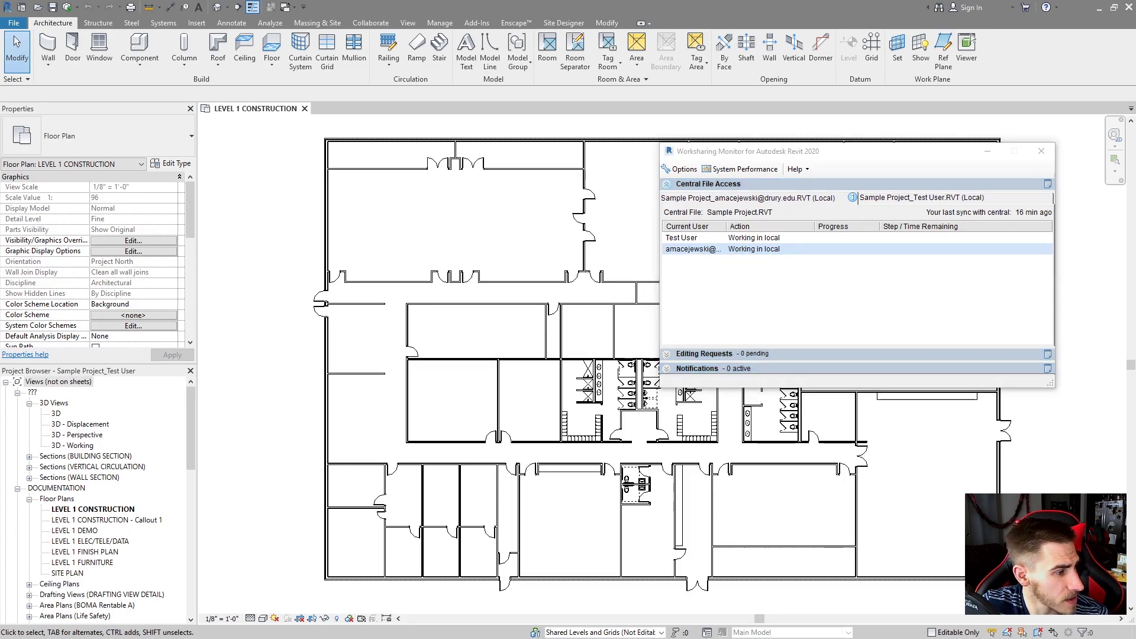
Step: Switch to the other user's Revit session and synchronize that local model with central, saving the local file before and after
{"action": "key", "text": "alt+Tab"}
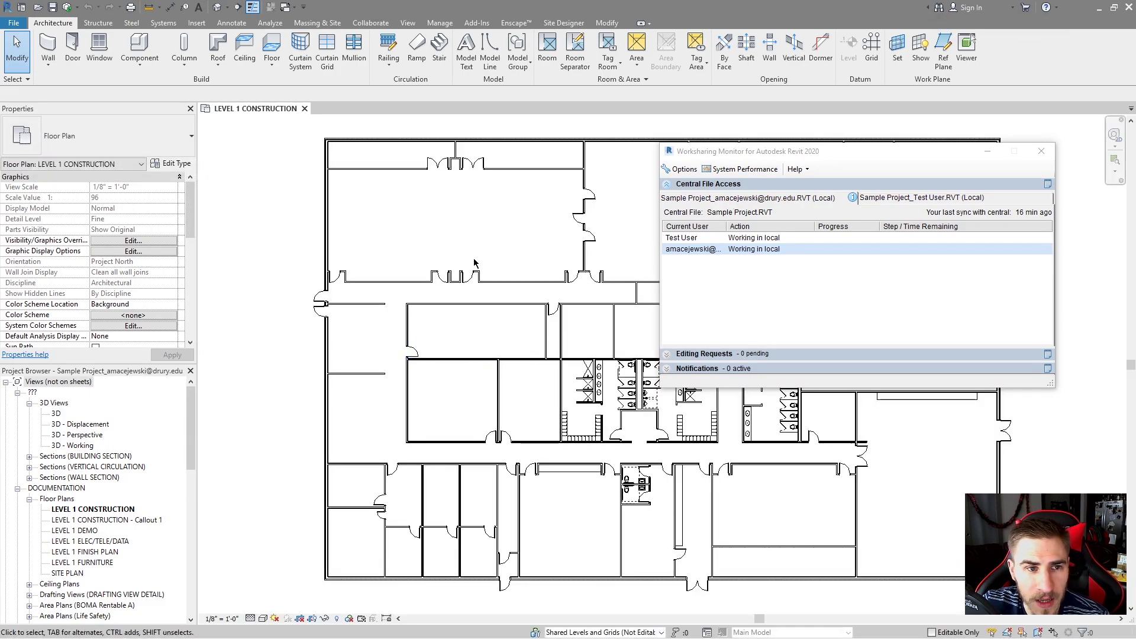
{"action": "left_click", "coordinate": [72, 7]}
{"action": "left_click", "coordinate": [97, 21]}
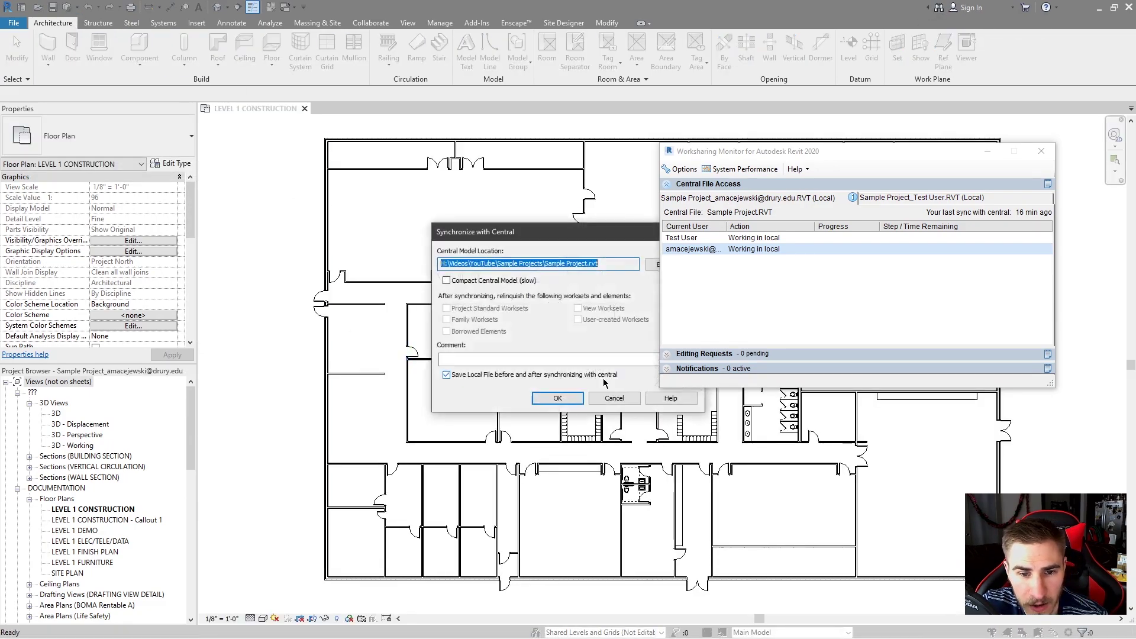
{"action": "left_click", "coordinate": [557, 398]}
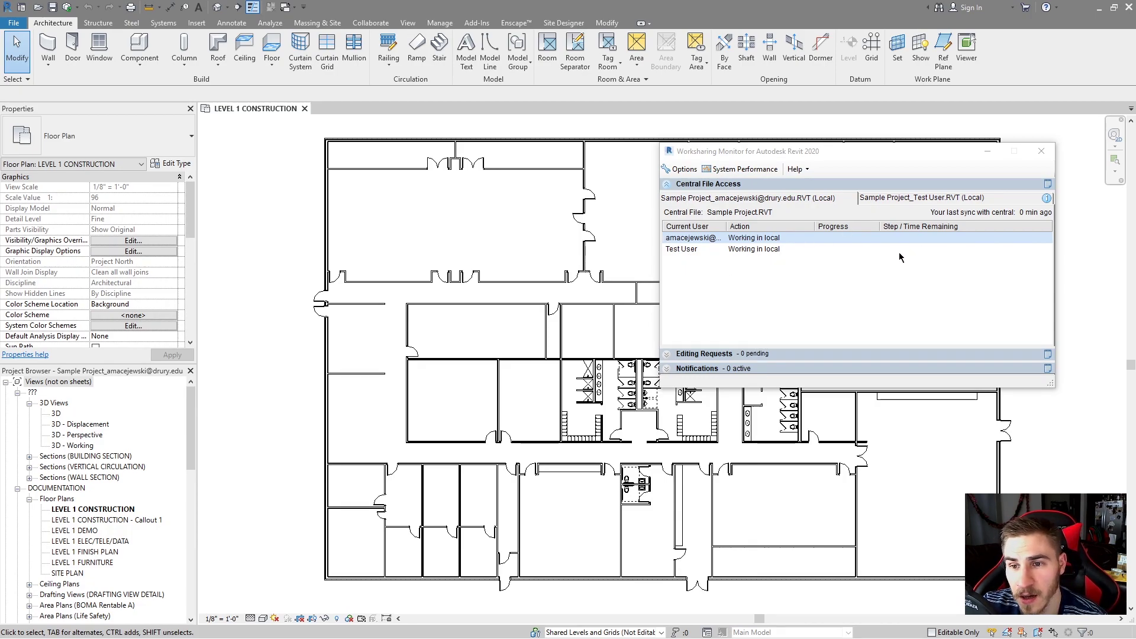
Step: Synchronize the other user's local model with central again and check the sync entries in the central file access history
{"action": "left_click", "coordinate": [66, 7]}
{"action": "key", "text": "Return"}
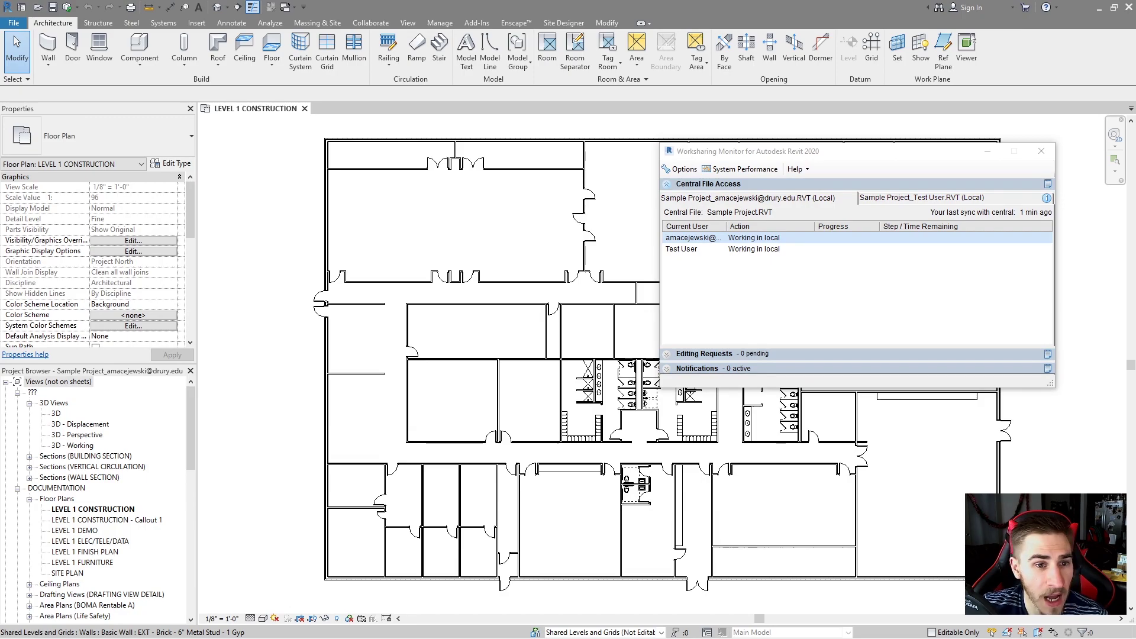
{"action": "left_click_drag", "start_coordinate": [421, 148], "coordinate": [447, 148]}
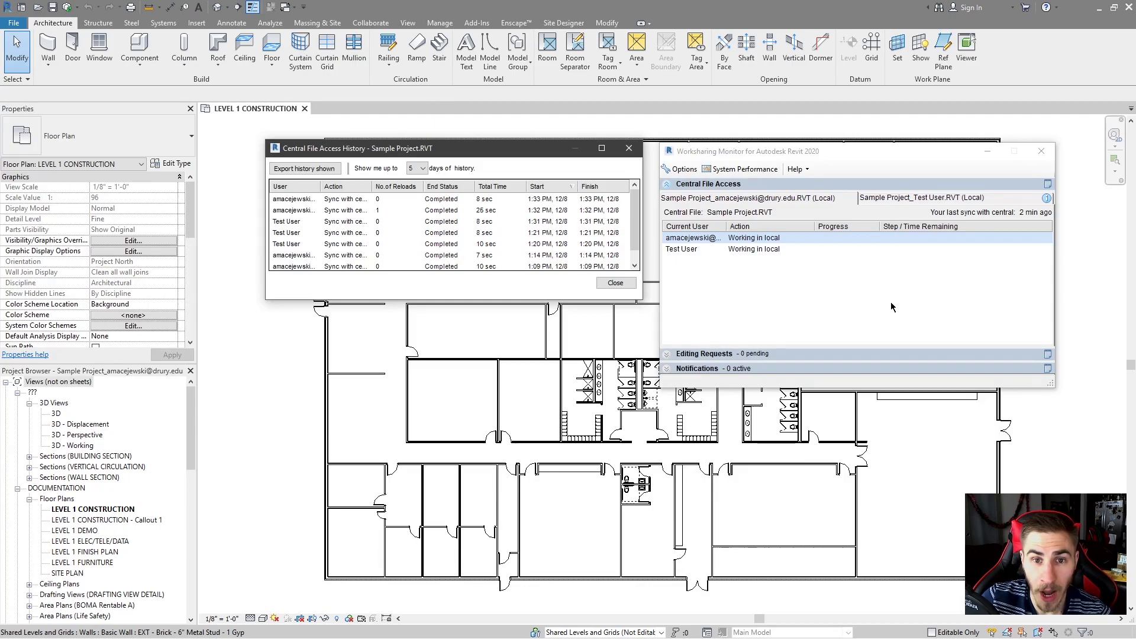
{"action": "left_click", "coordinate": [629, 149]}
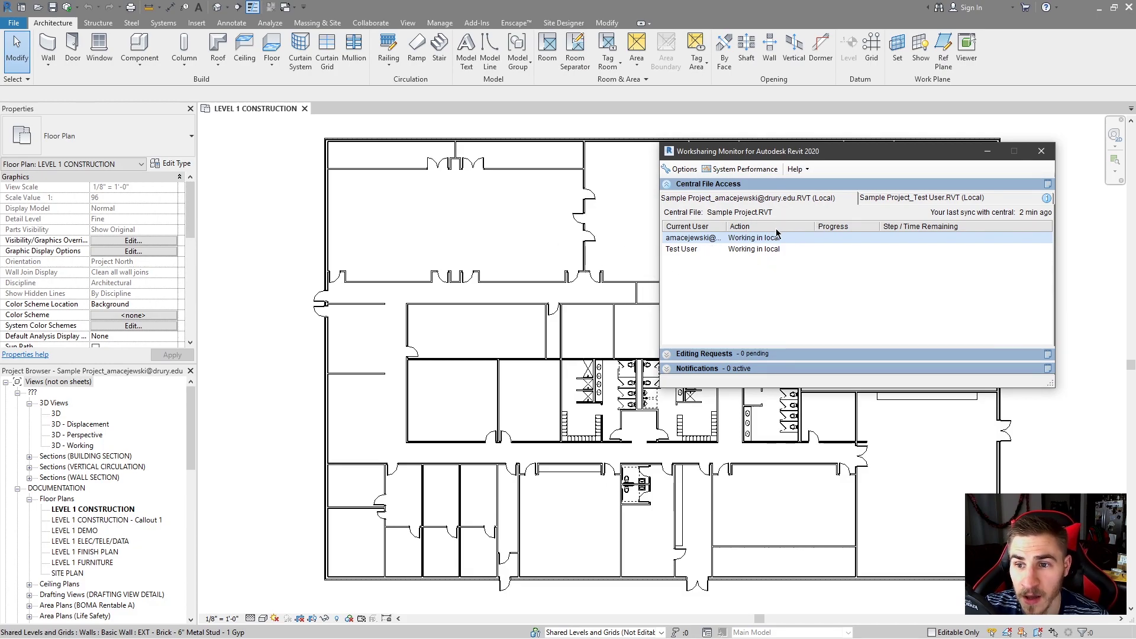
Step: Compare the Central File Access information for the two local copies of Sample Project by switching between them in the Worksharing Monitor
{"action": "left_click", "coordinate": [864, 201]}
{"action": "left_click", "coordinate": [827, 200]}
{"action": "left_click", "coordinate": [893, 200]}
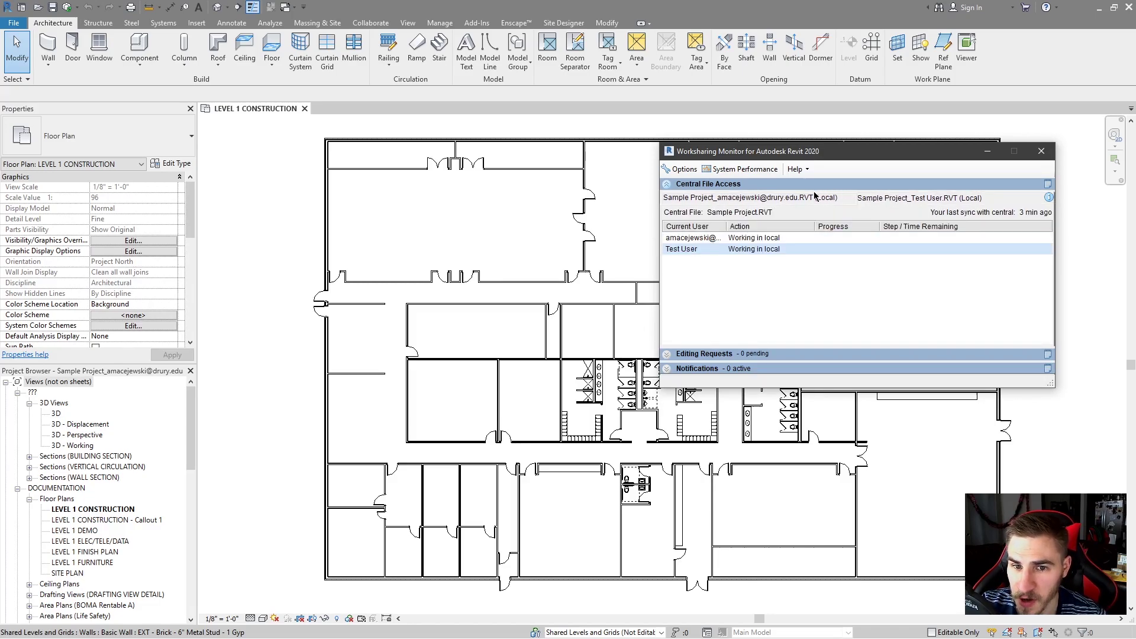
{"action": "left_click", "coordinate": [812, 199]}
{"action": "left_click", "coordinate": [906, 200]}
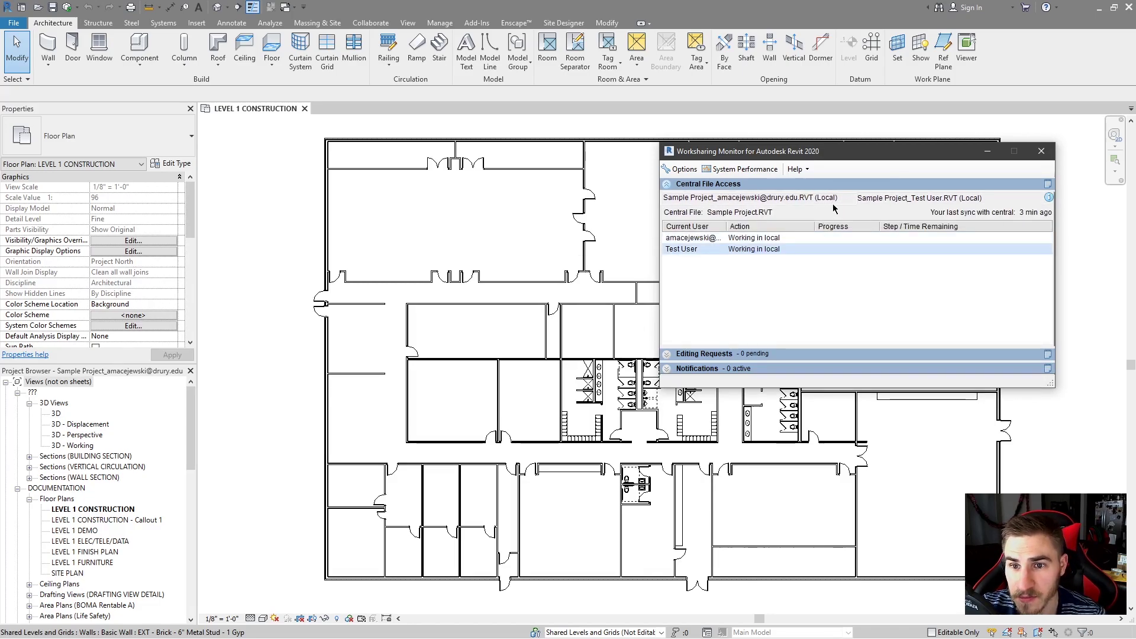
{"action": "left_click", "coordinate": [836, 201]}
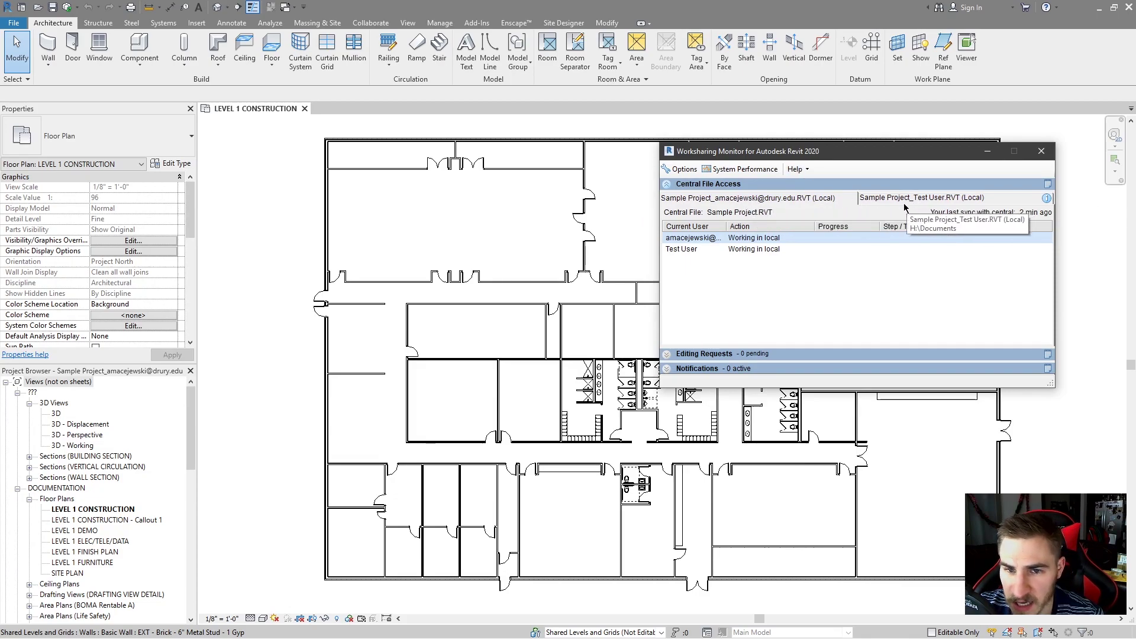
{"action": "left_click", "coordinate": [887, 198]}
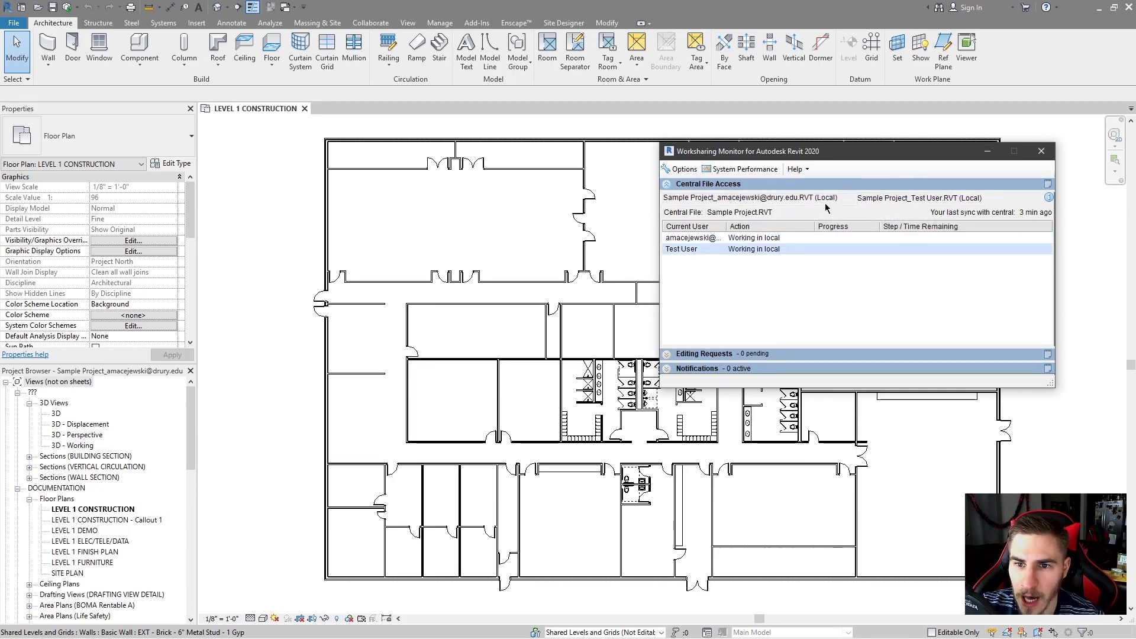
Step: Examine the reload counts in the central file access history, close it, and move the Worksharing Monitor back over the plan's middle
{"action": "left_click", "coordinate": [807, 198]}
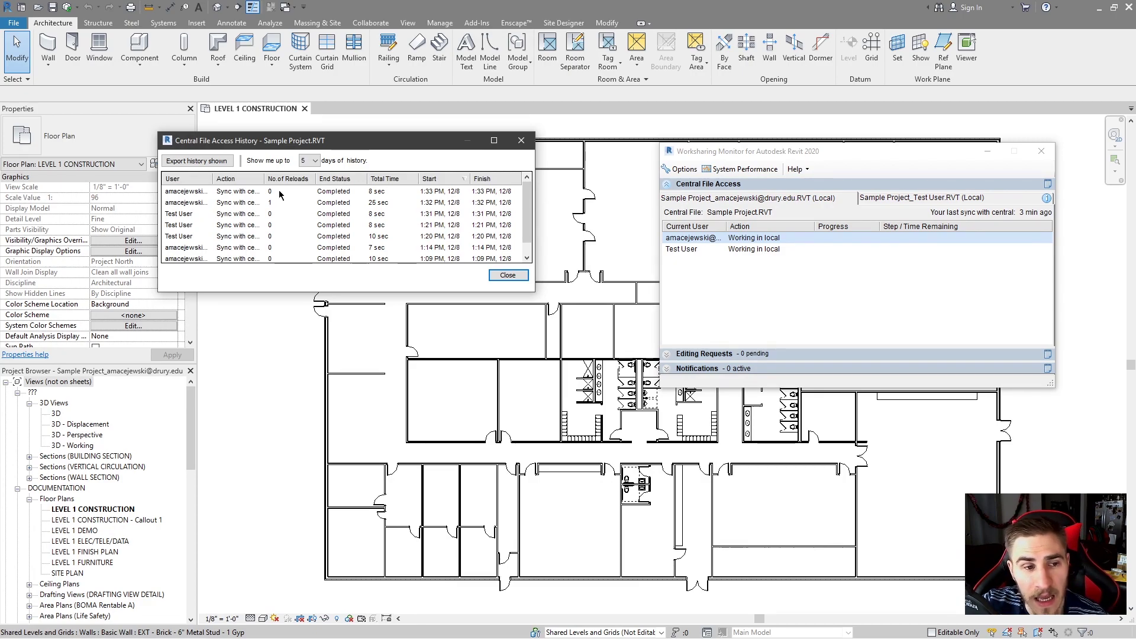
{"action": "left_click", "coordinate": [520, 140]}
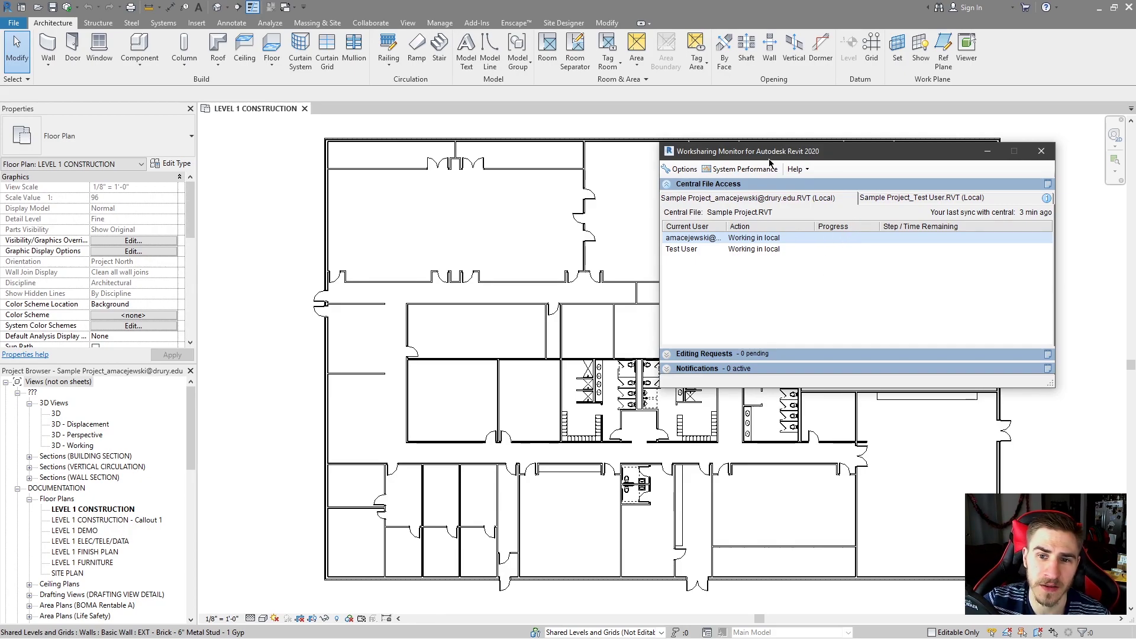
{"action": "mouse_move", "coordinate": [855, 154]}
{"action": "left_mouse_down"}
{"action": "mouse_move", "coordinate": [626, 193]}
{"action": "mouse_move", "coordinate": [628, 229]}
{"action": "left_mouse_up"}
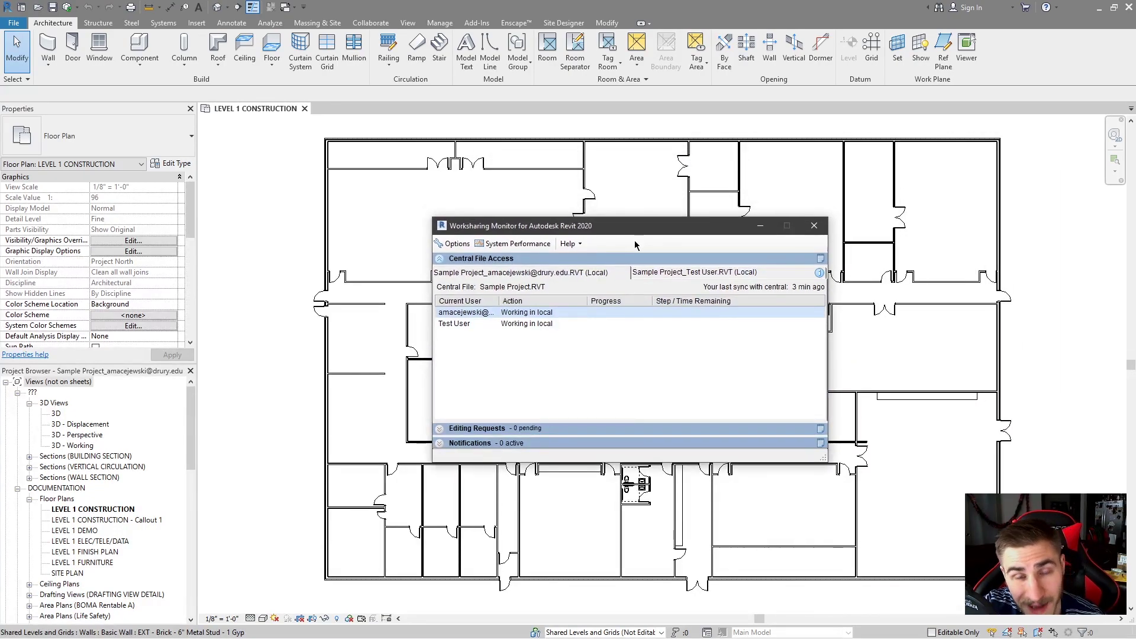